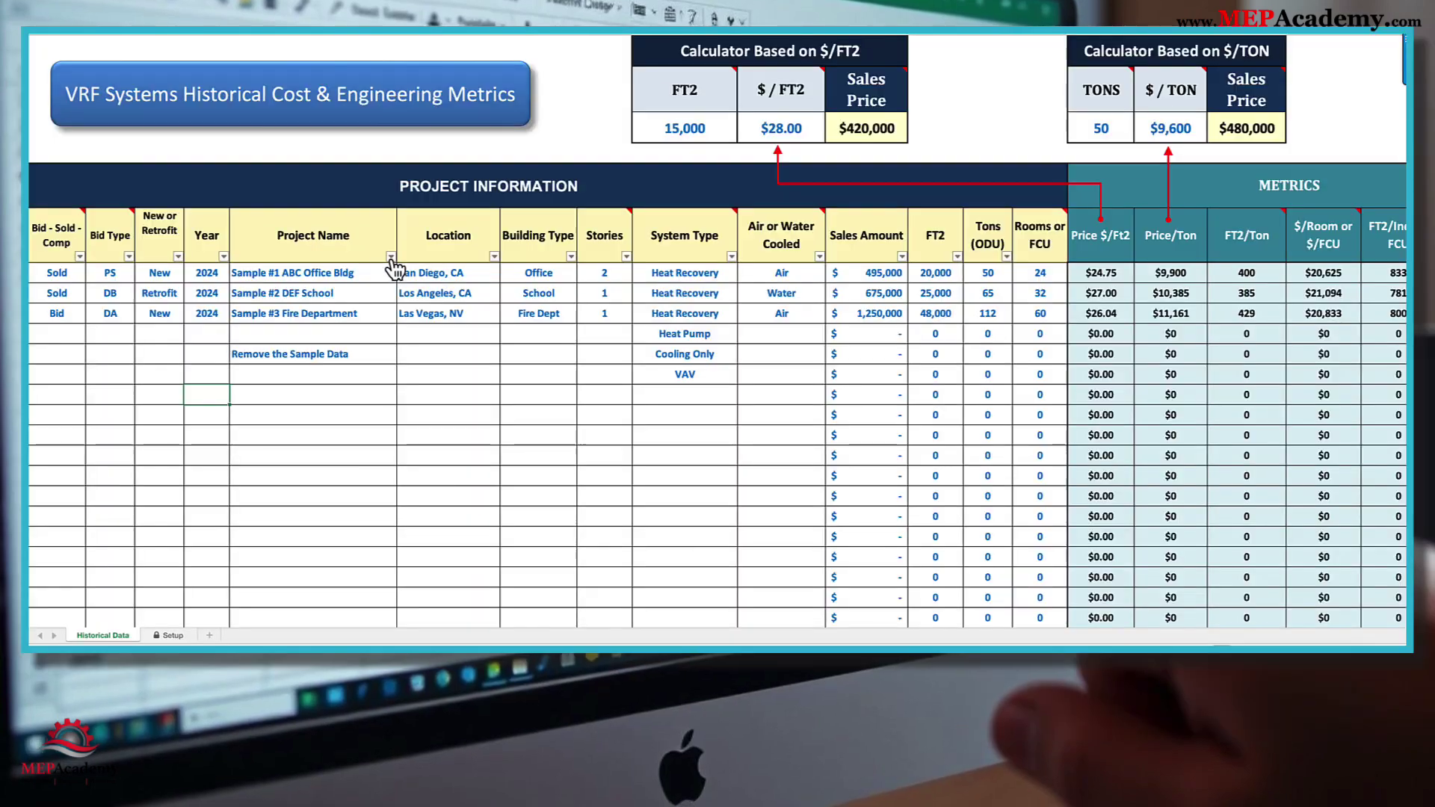
- Check the Project Name and Building Type filter menus without changing any filters
{"action": "left_click", "coordinate": [391, 258]}
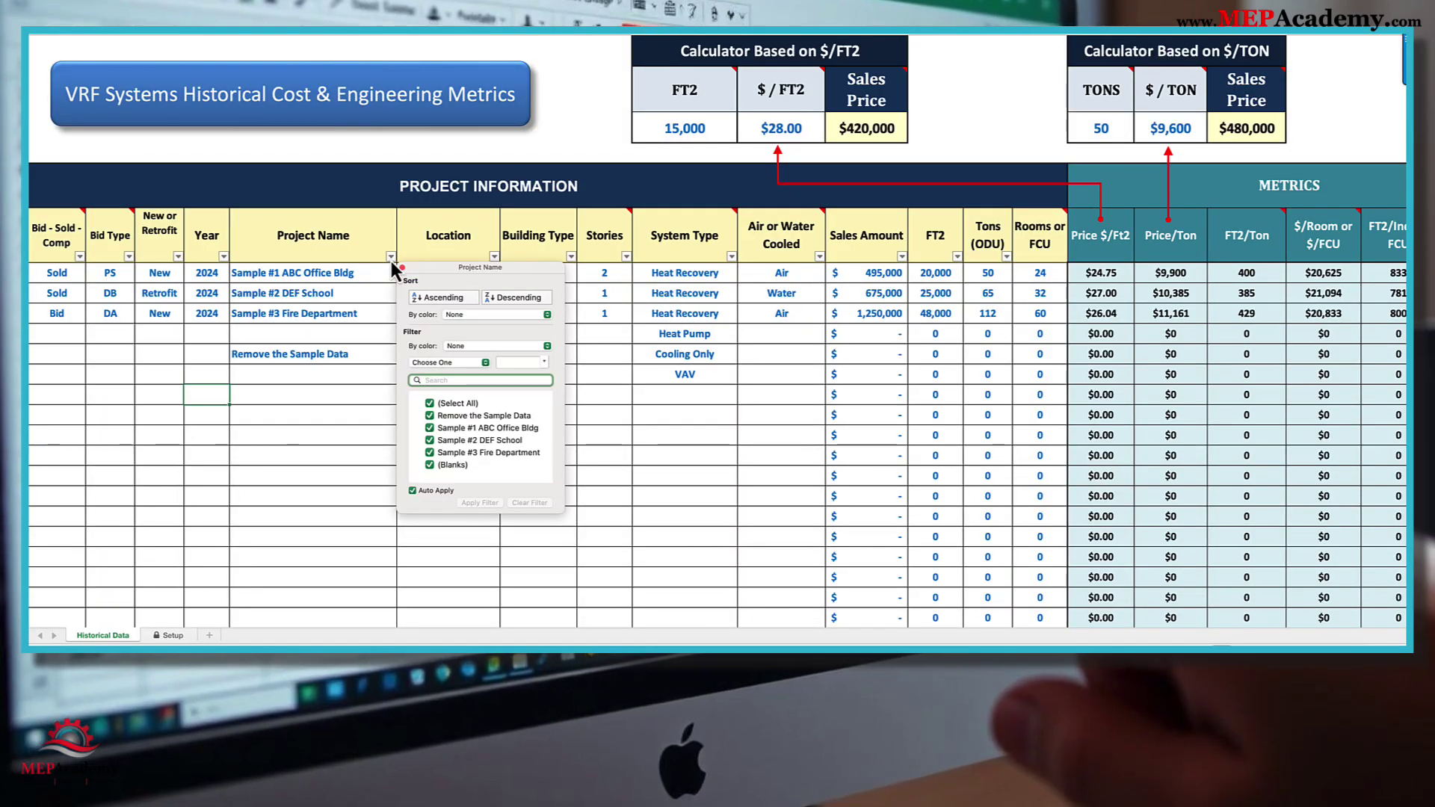
{"action": "left_click", "coordinate": [391, 258]}
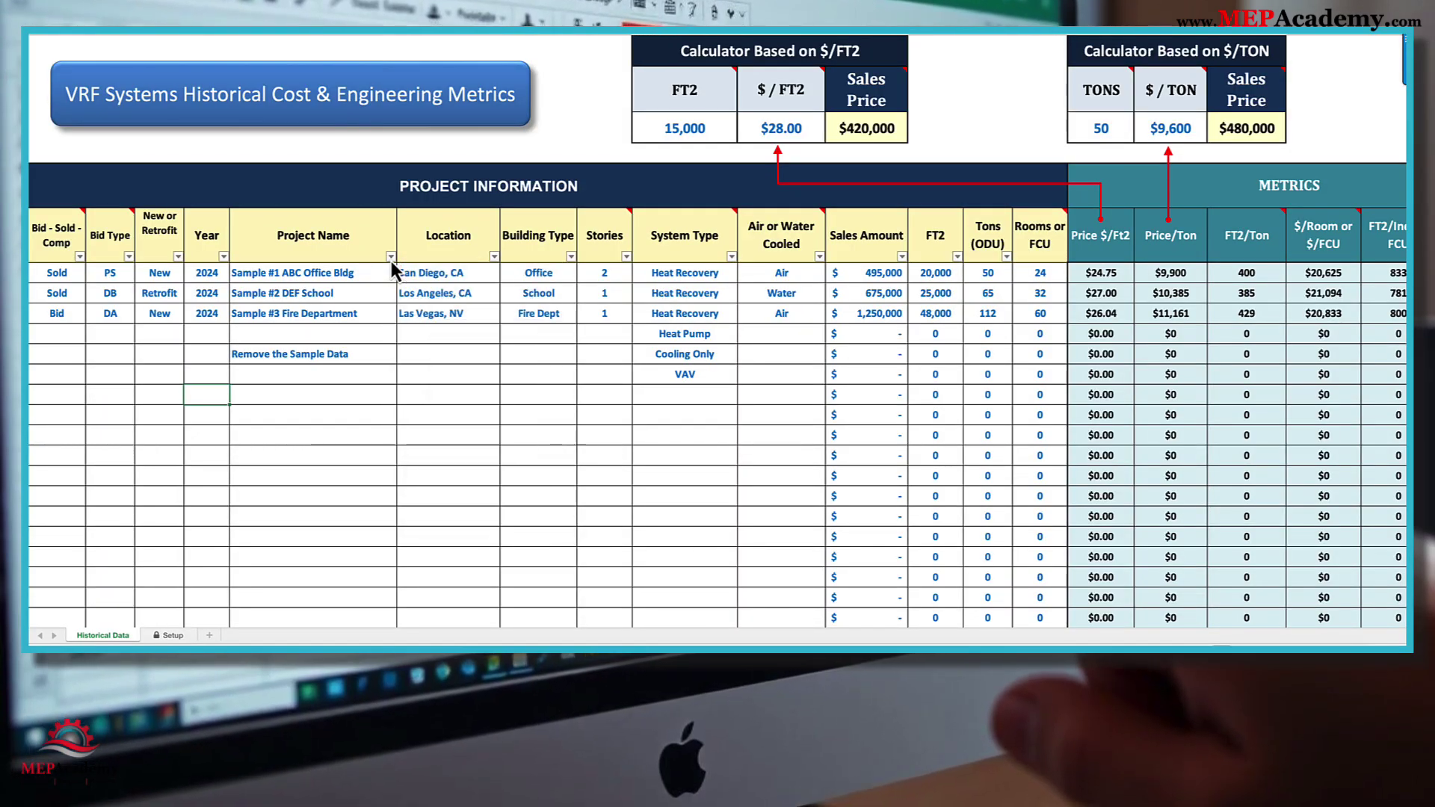
{"action": "left_click", "coordinate": [571, 257]}
{"action": "left_click", "coordinate": [572, 257]}
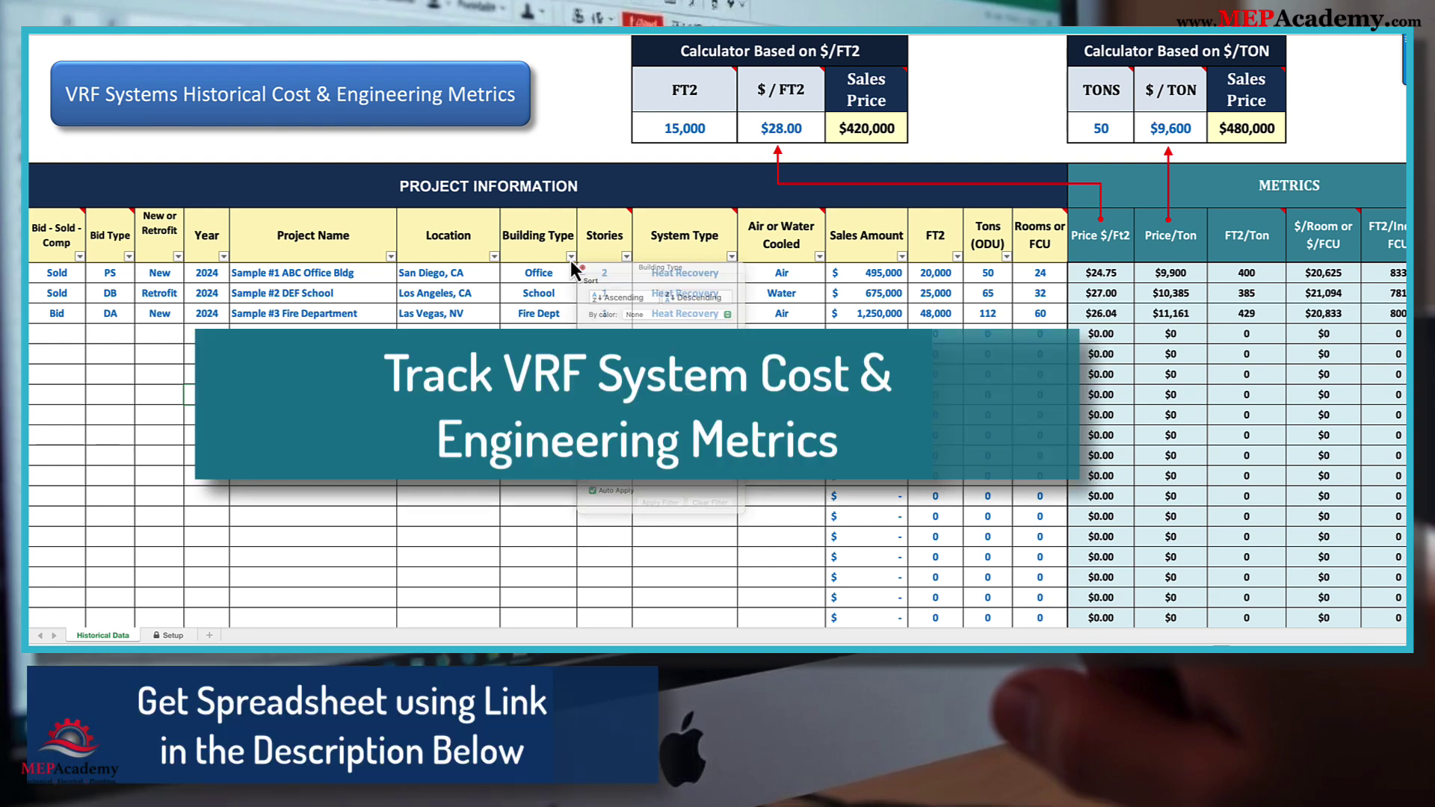
- Check the System Type and Air or Water Cooled filters, then reveal the METRICS, QUANTITY OF UNITS and PIPING columns
{"action": "left_click", "coordinate": [731, 257]}
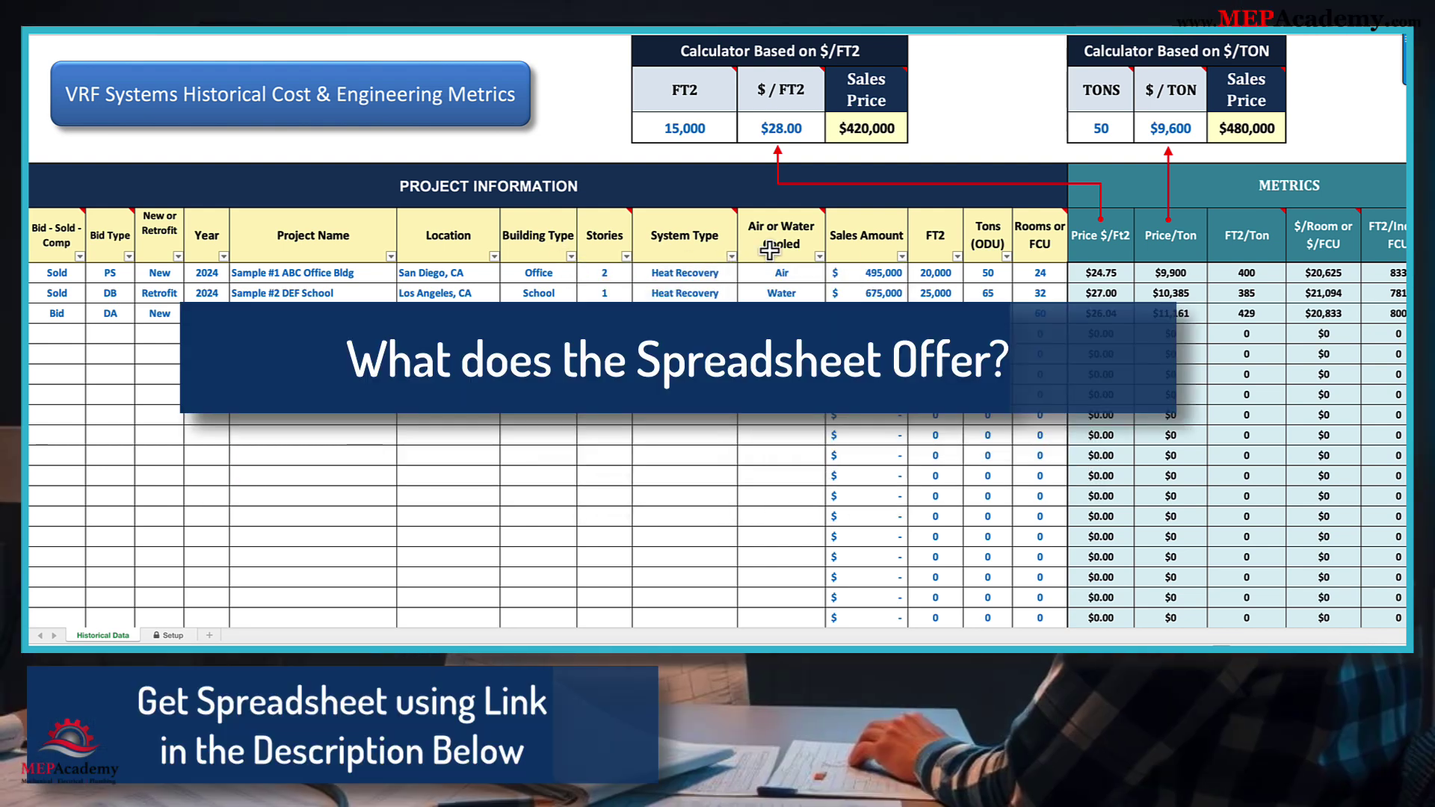
{"action": "left_click", "coordinate": [820, 257]}
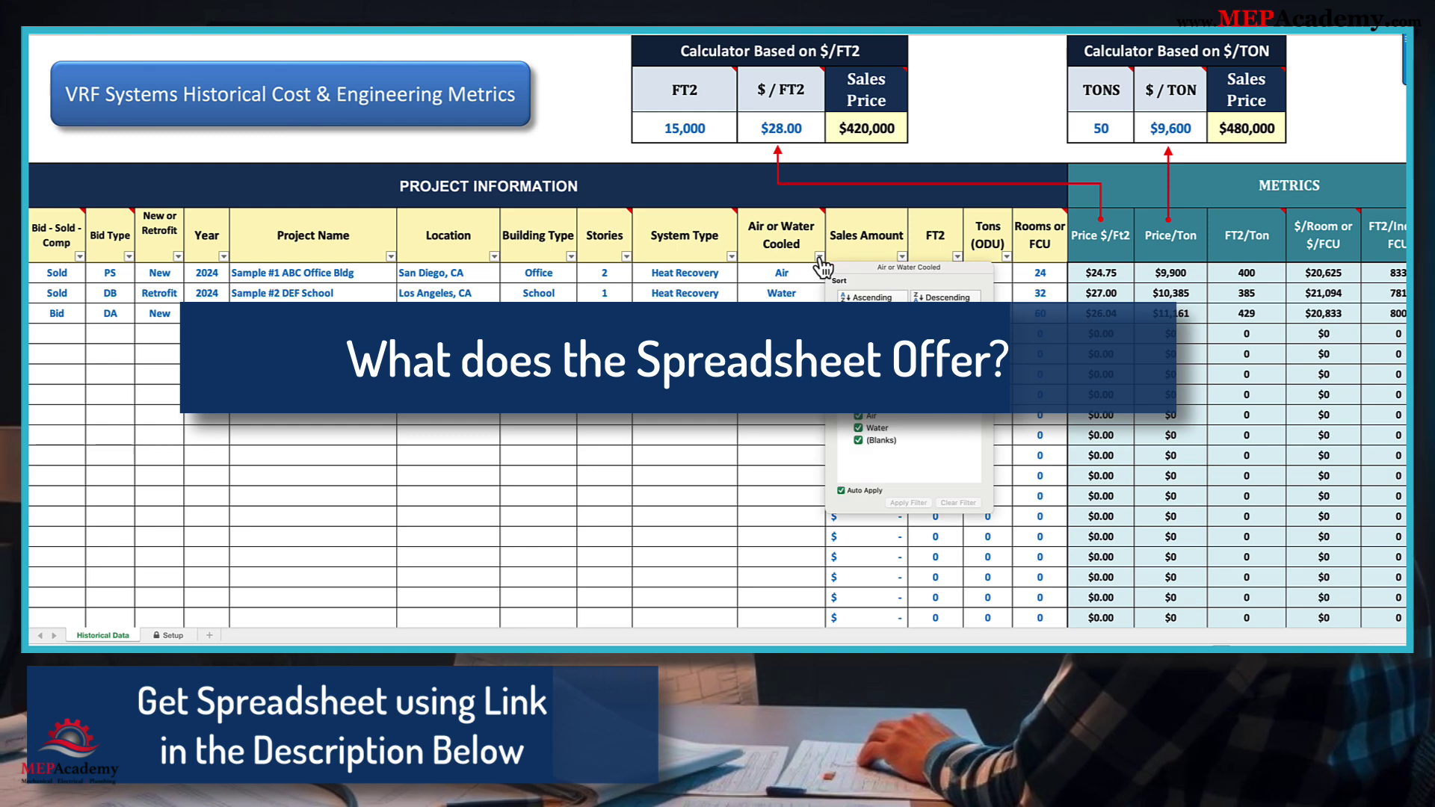
{"action": "left_click", "coordinate": [816, 258]}
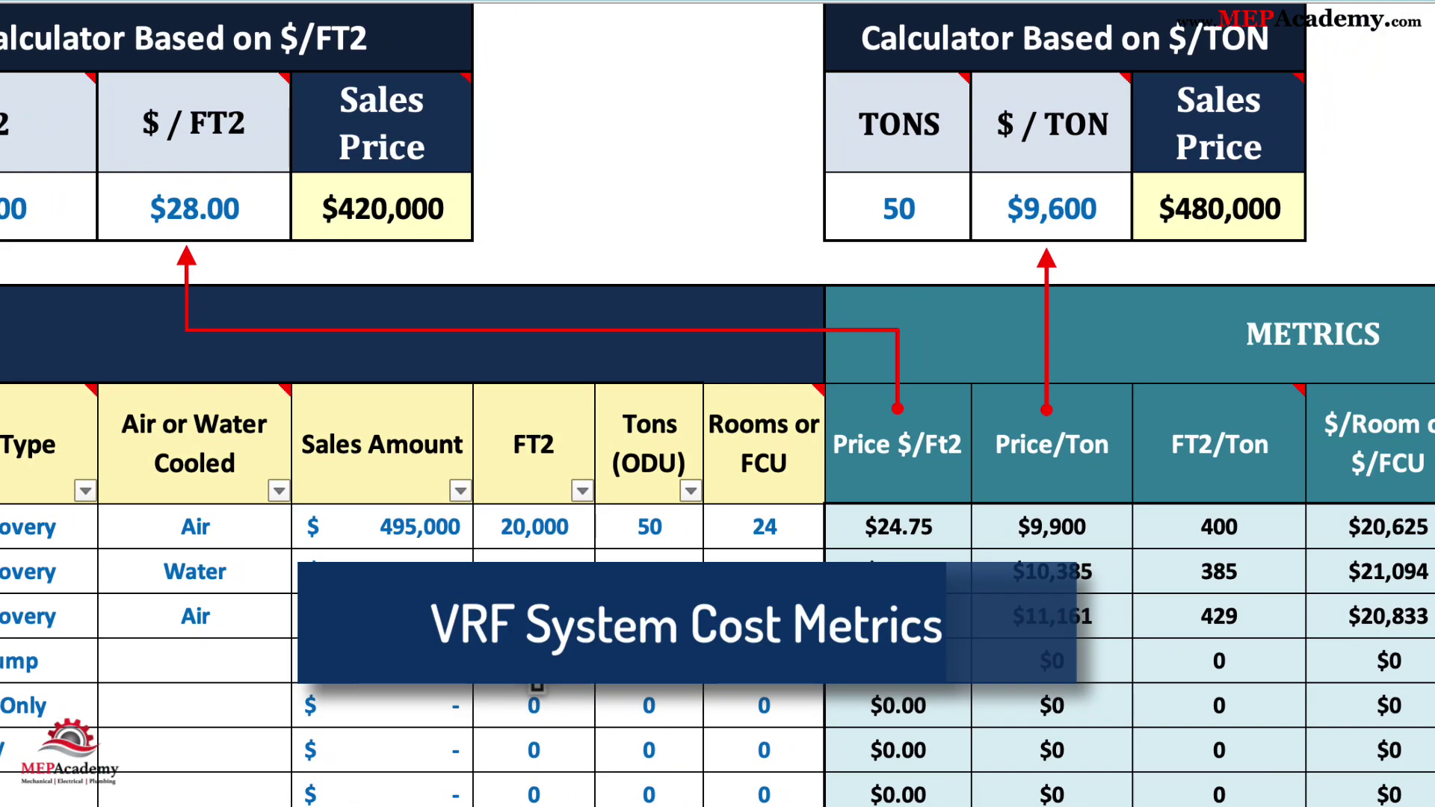
{"action": "scroll", "coordinate": [536, 685], "scroll_direction": "right", "scroll_amount": 10}
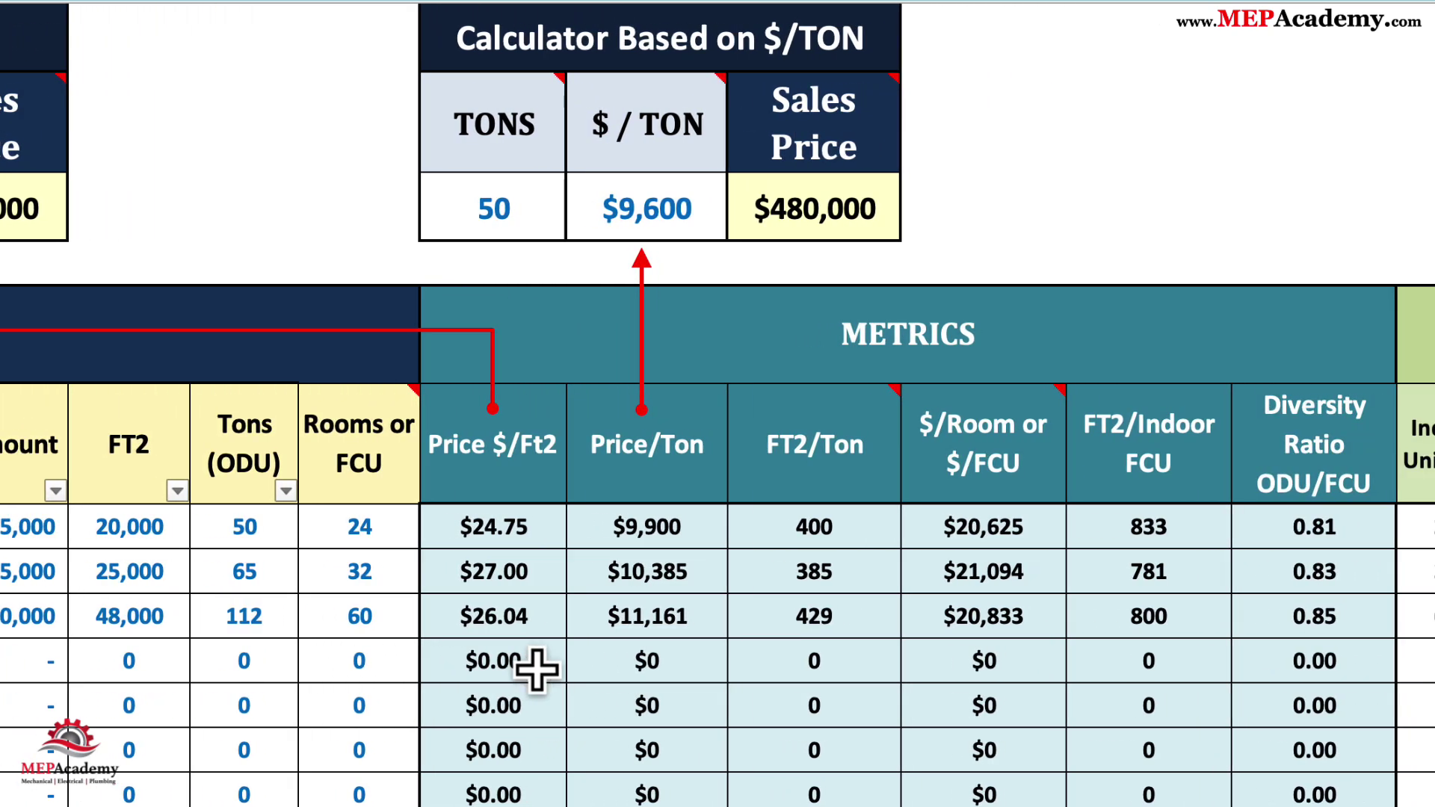
{"action": "scroll", "coordinate": [537, 670], "scroll_direction": "right", "scroll_amount": 4}
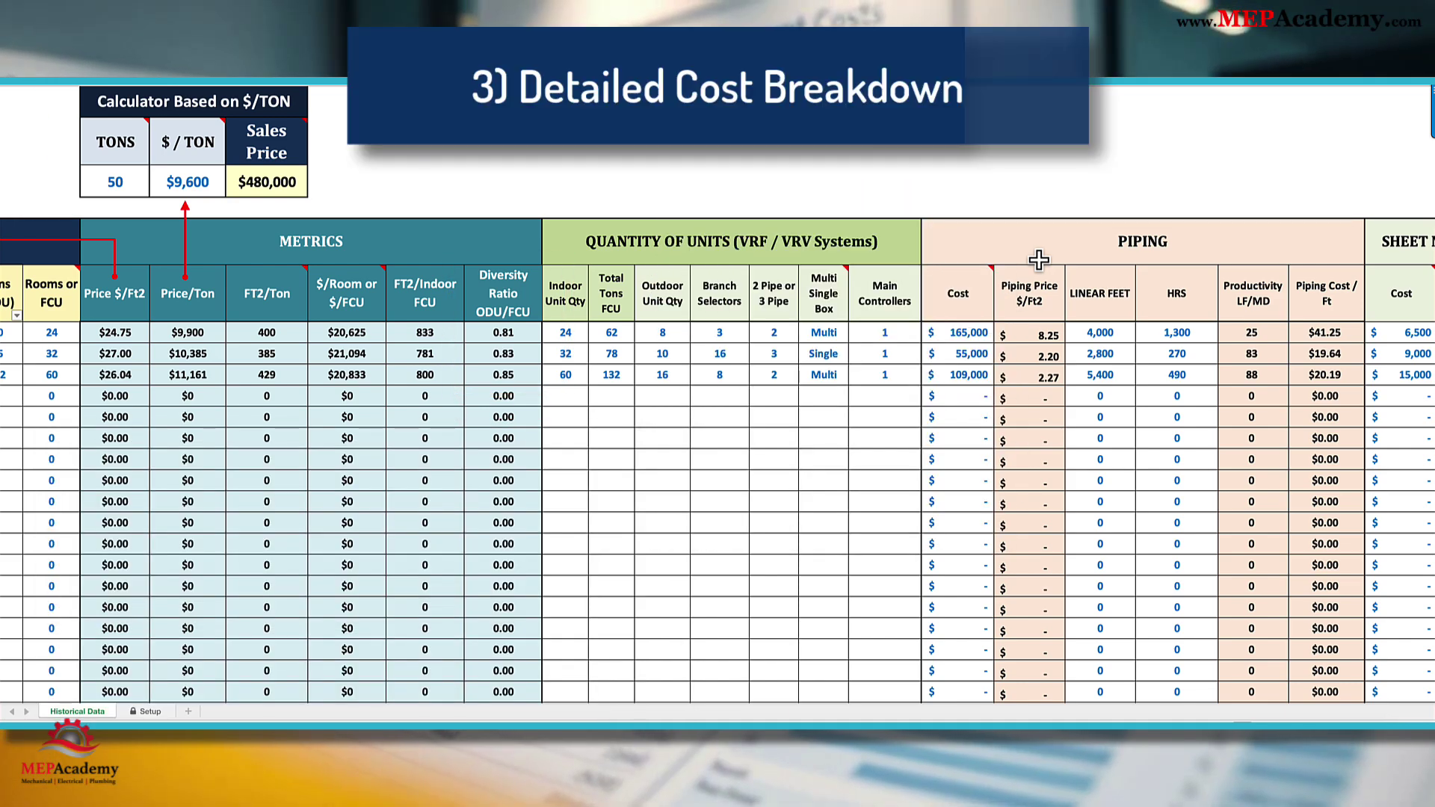
- Scroll right past the Sheet Metal, Equipment and Controls cost columns to the Wild Card columns
{"action": "scroll", "coordinate": [1039, 259], "scroll_direction": "right", "scroll_amount": 3}
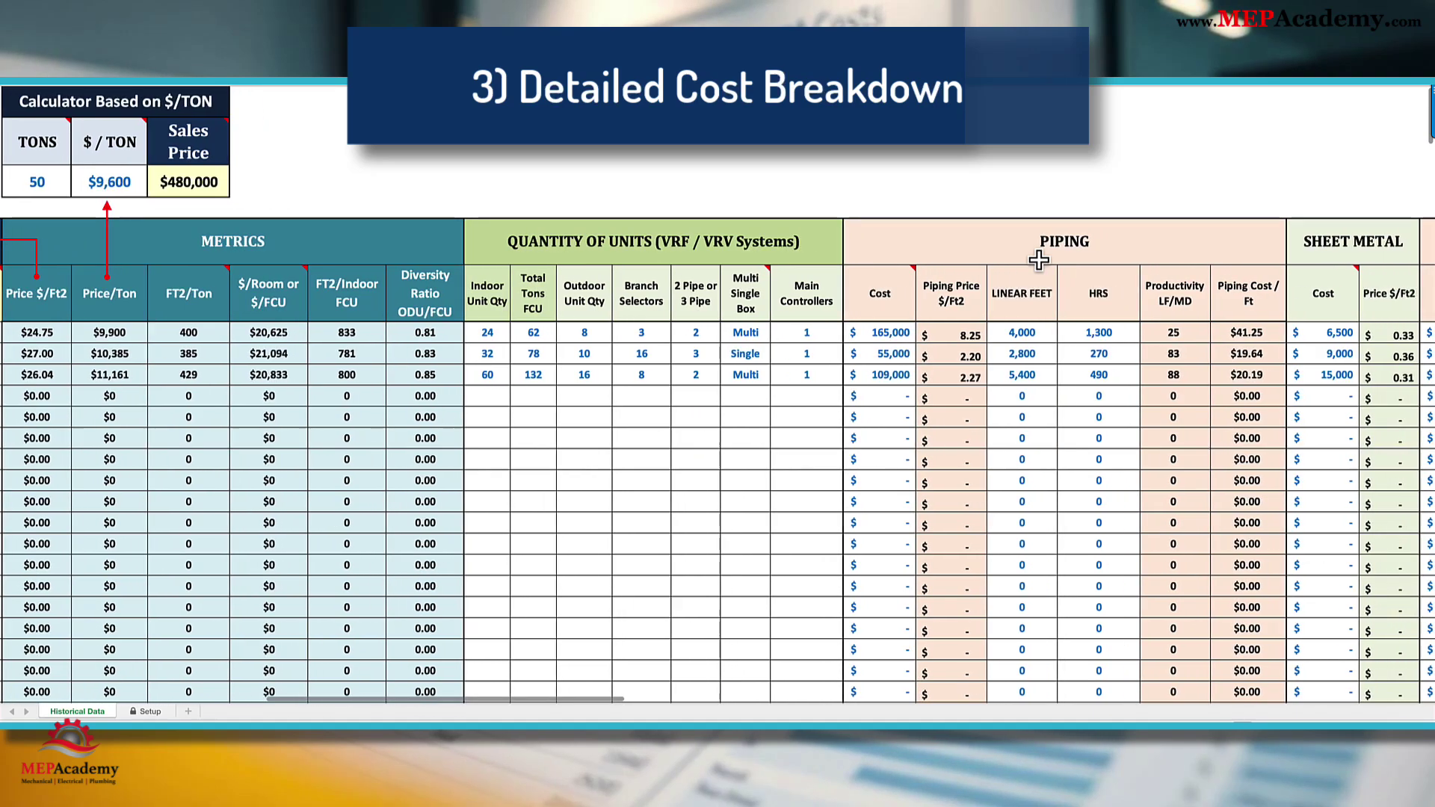
{"action": "scroll", "coordinate": [1039, 260], "scroll_direction": "right", "scroll_amount": 1}
{"action": "scroll", "coordinate": [1039, 260], "scroll_direction": "right", "scroll_amount": 1}
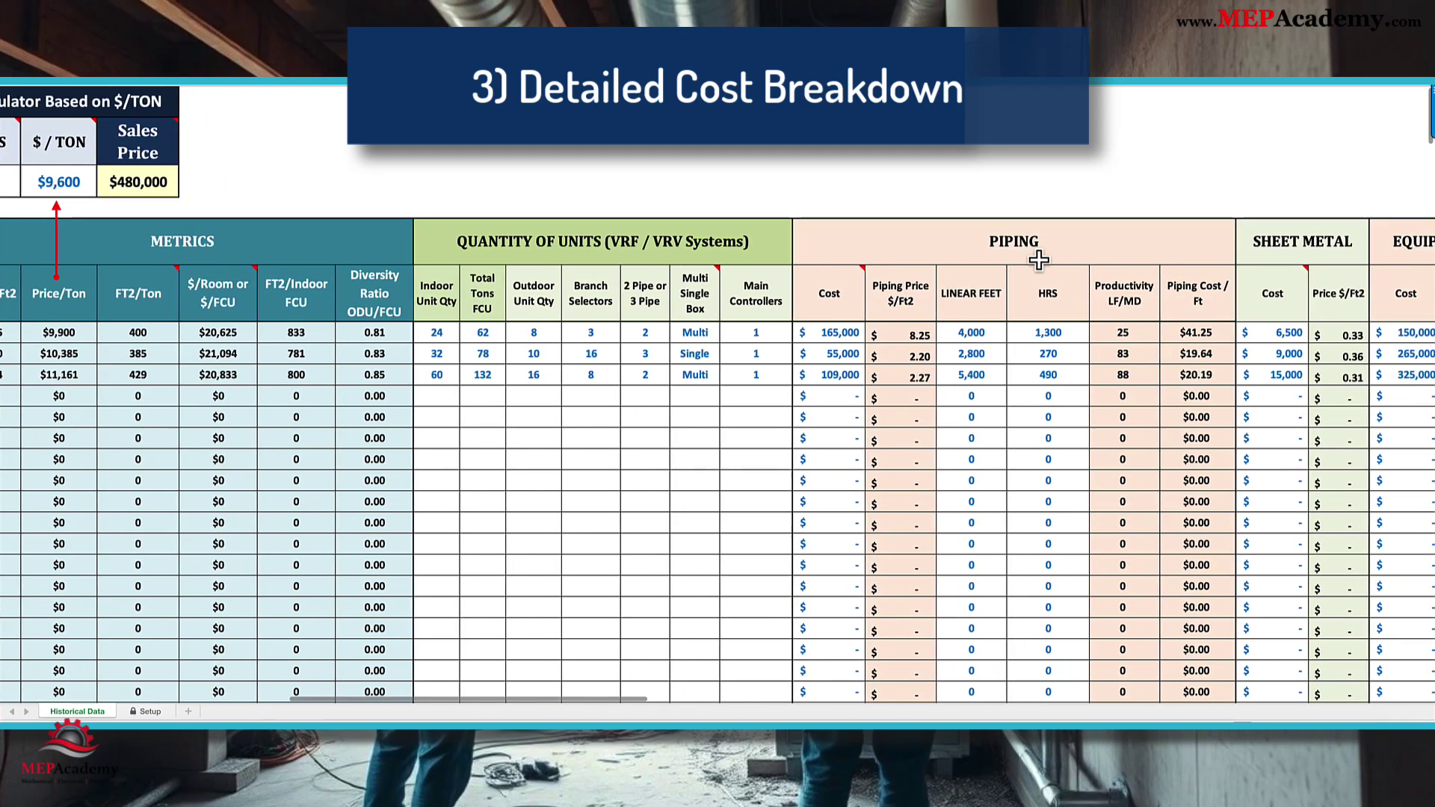
{"action": "scroll", "coordinate": [1039, 260], "scroll_direction": "right", "scroll_amount": 1}
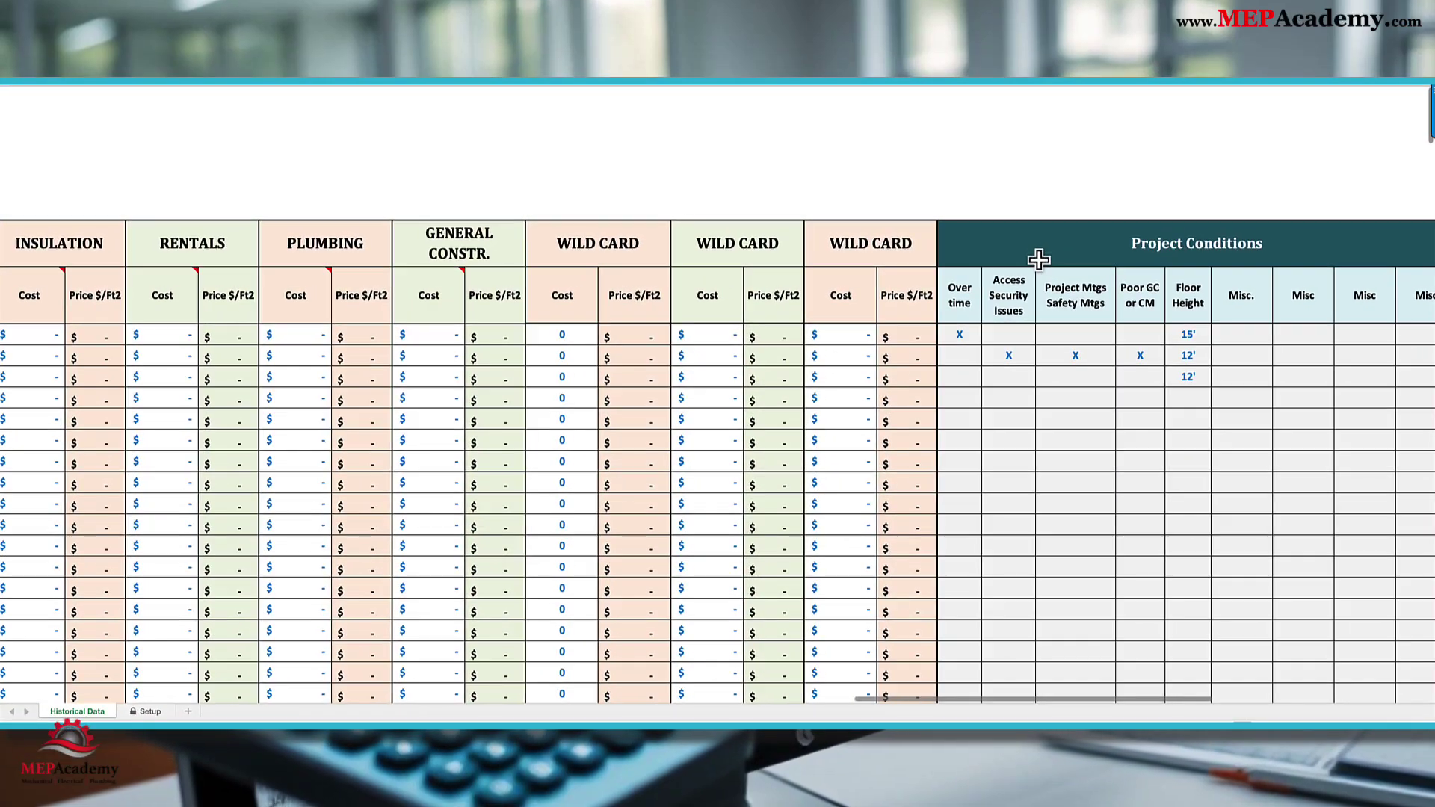
- Scroll back to column A to show the title and the $/FT2 and tonnage calculators
{"action": "scroll", "coordinate": [1039, 259], "scroll_direction": "left", "scroll_amount": 20}
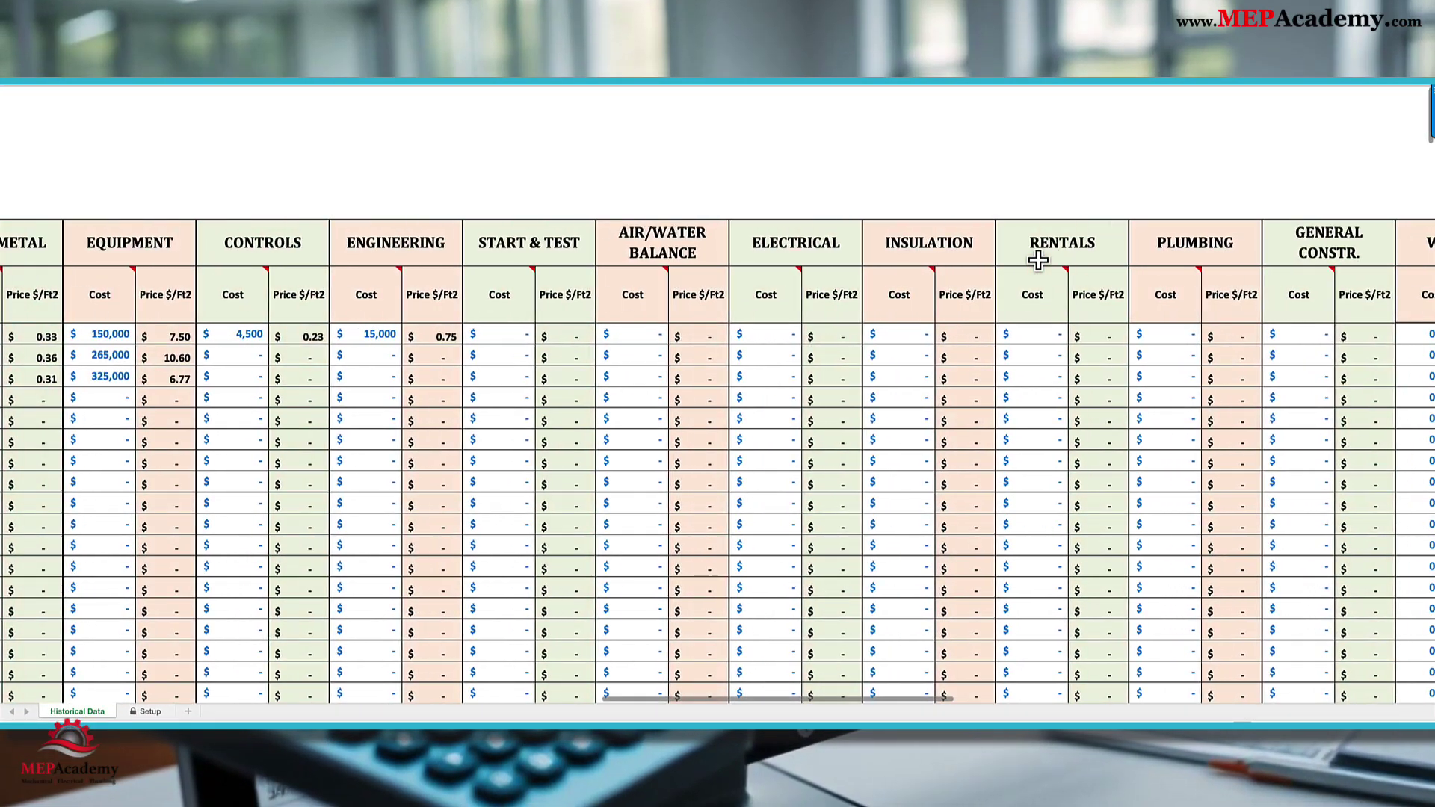
{"action": "scroll", "coordinate": [1039, 260], "scroll_direction": "left", "scroll_amount": 10}
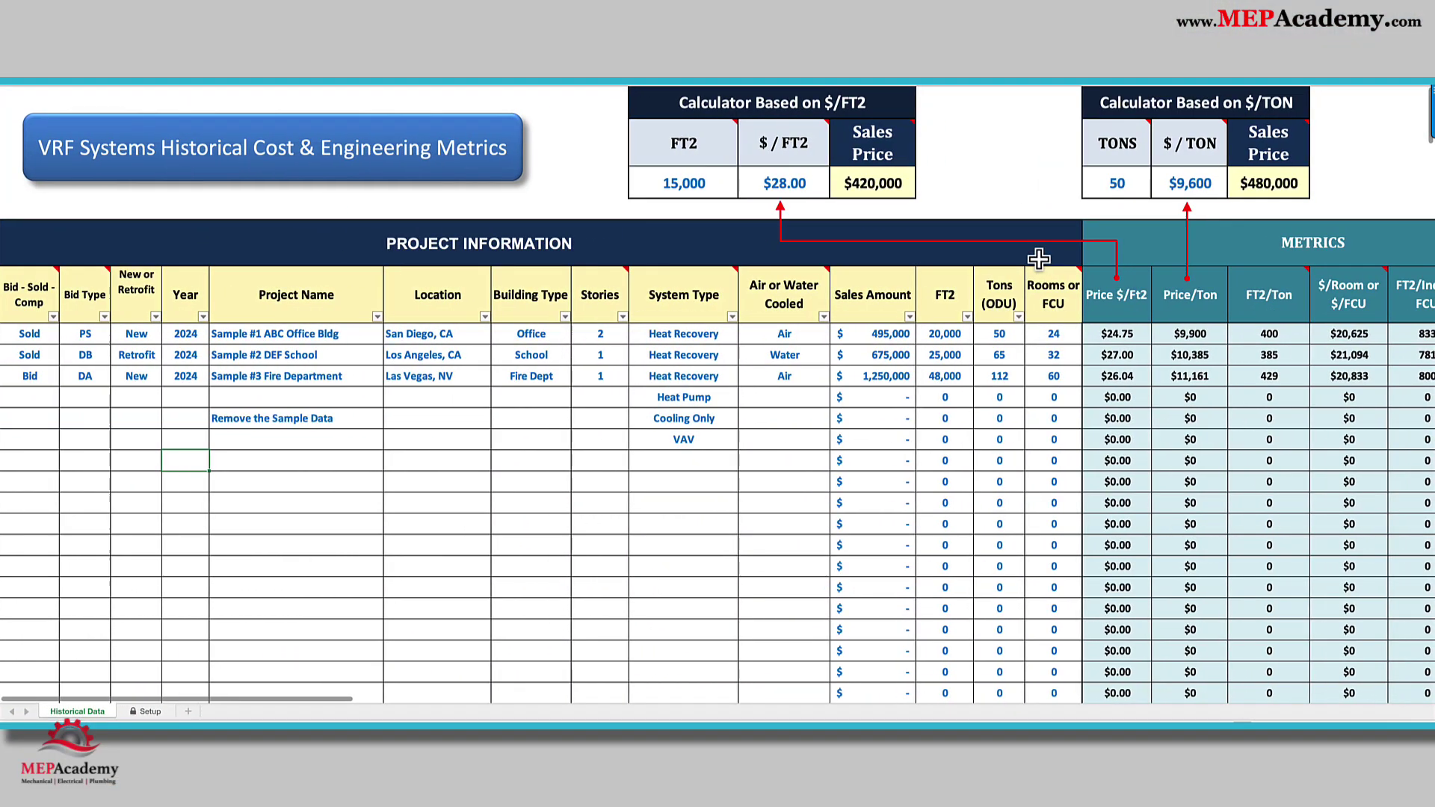
{"action": "scroll", "coordinate": [1035, 259], "scroll_direction": "right", "scroll_amount": 5}
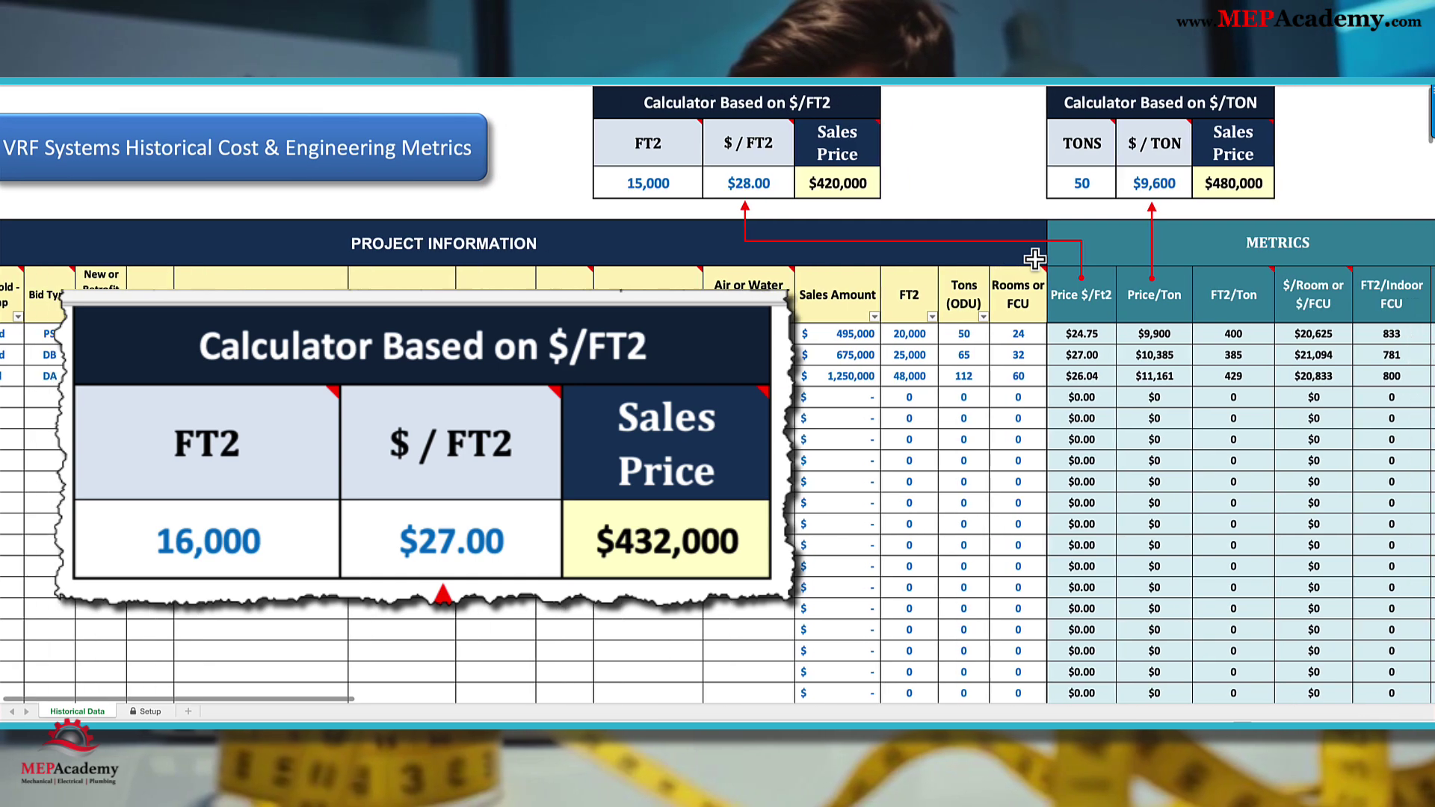
{"action": "scroll", "coordinate": [1035, 260], "scroll_direction": "right", "scroll_amount": 1}
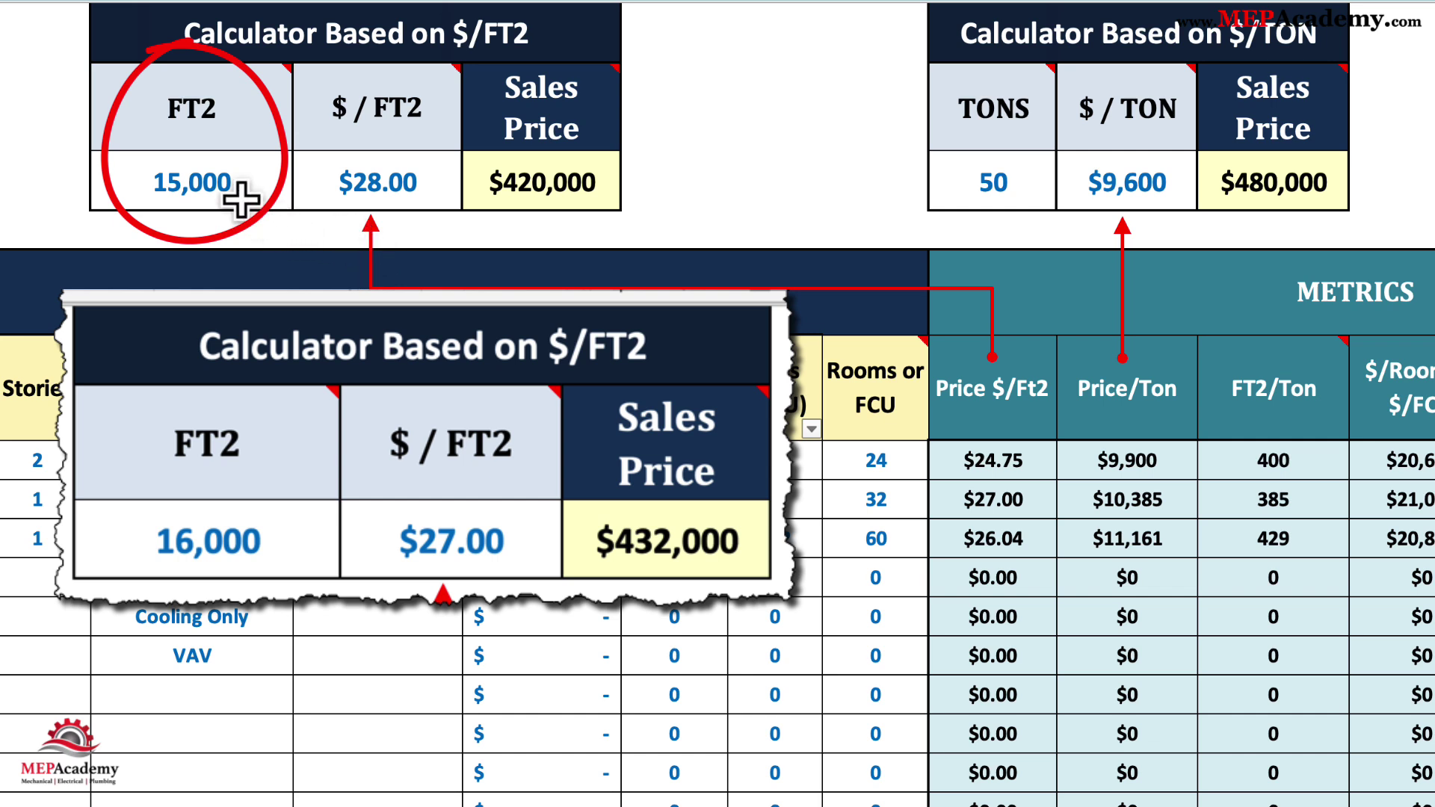
- Set the calculator's square footage to 16,000 ft2
{"action": "key", "text": "F2"}
{"action": "key", "text": "shift+Home"}
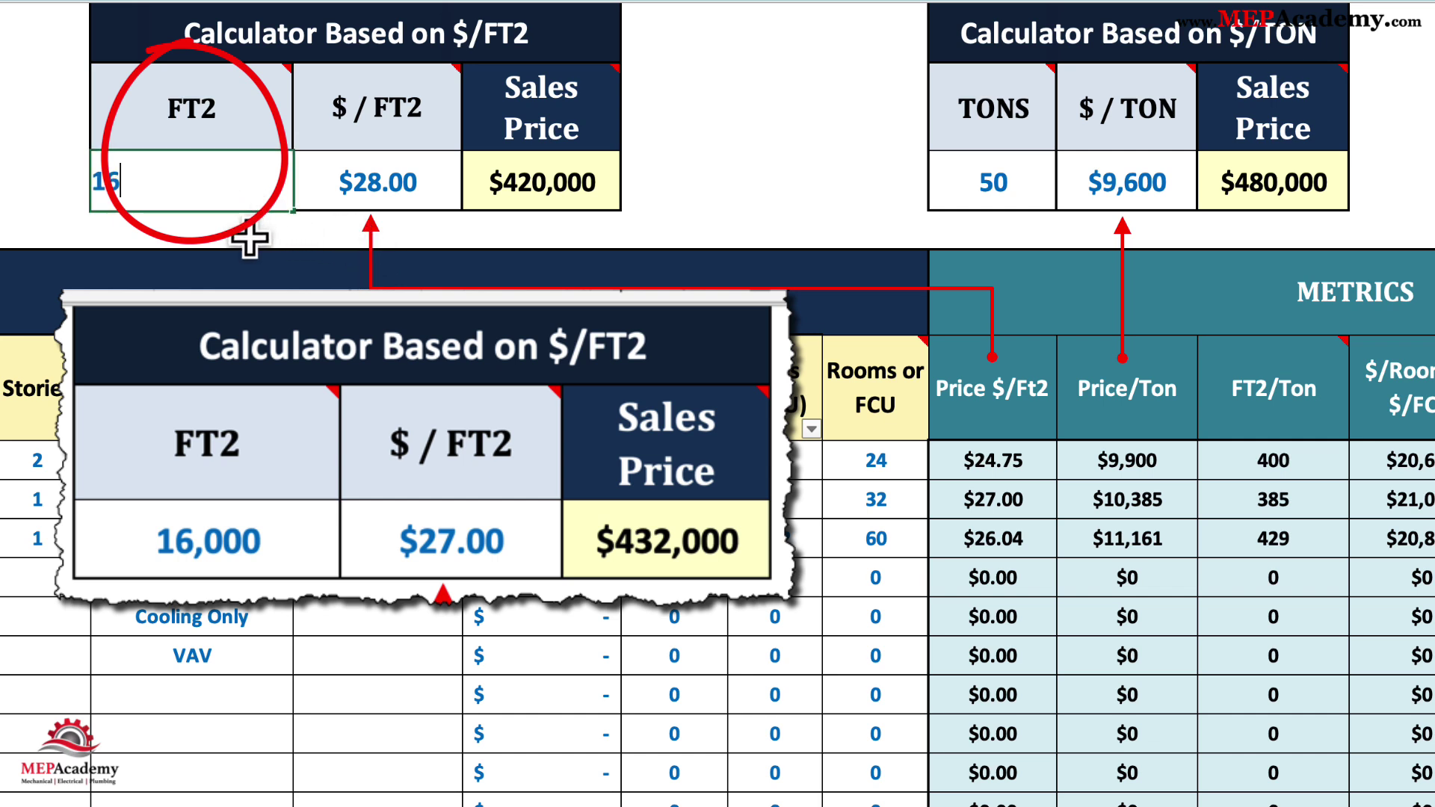
{"action": "key", "text": "Return"}
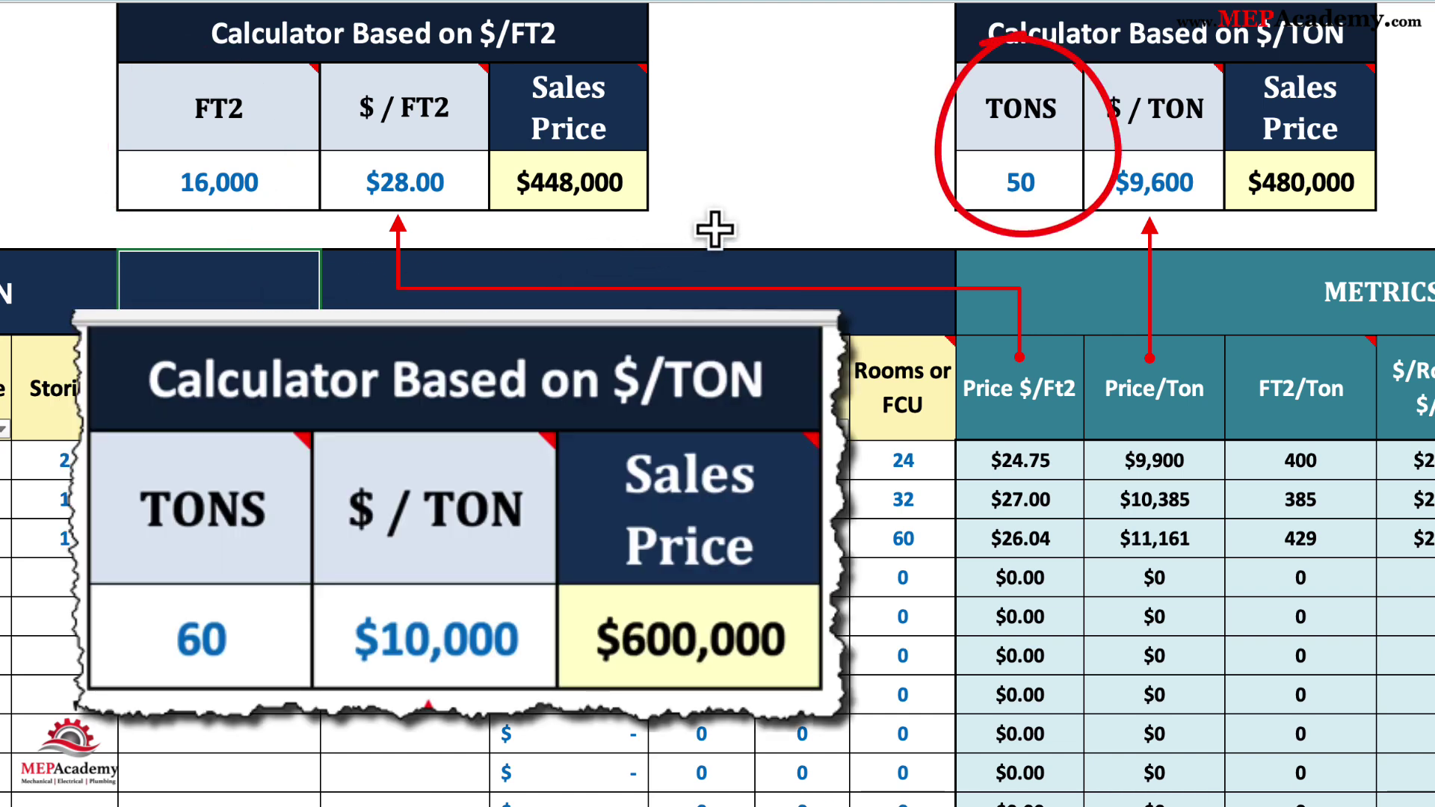
- Change the calculator's tonnage from 50 to 60 tons
{"action": "left_click", "coordinate": [1019, 183]}
{"action": "type", "text": "60"}
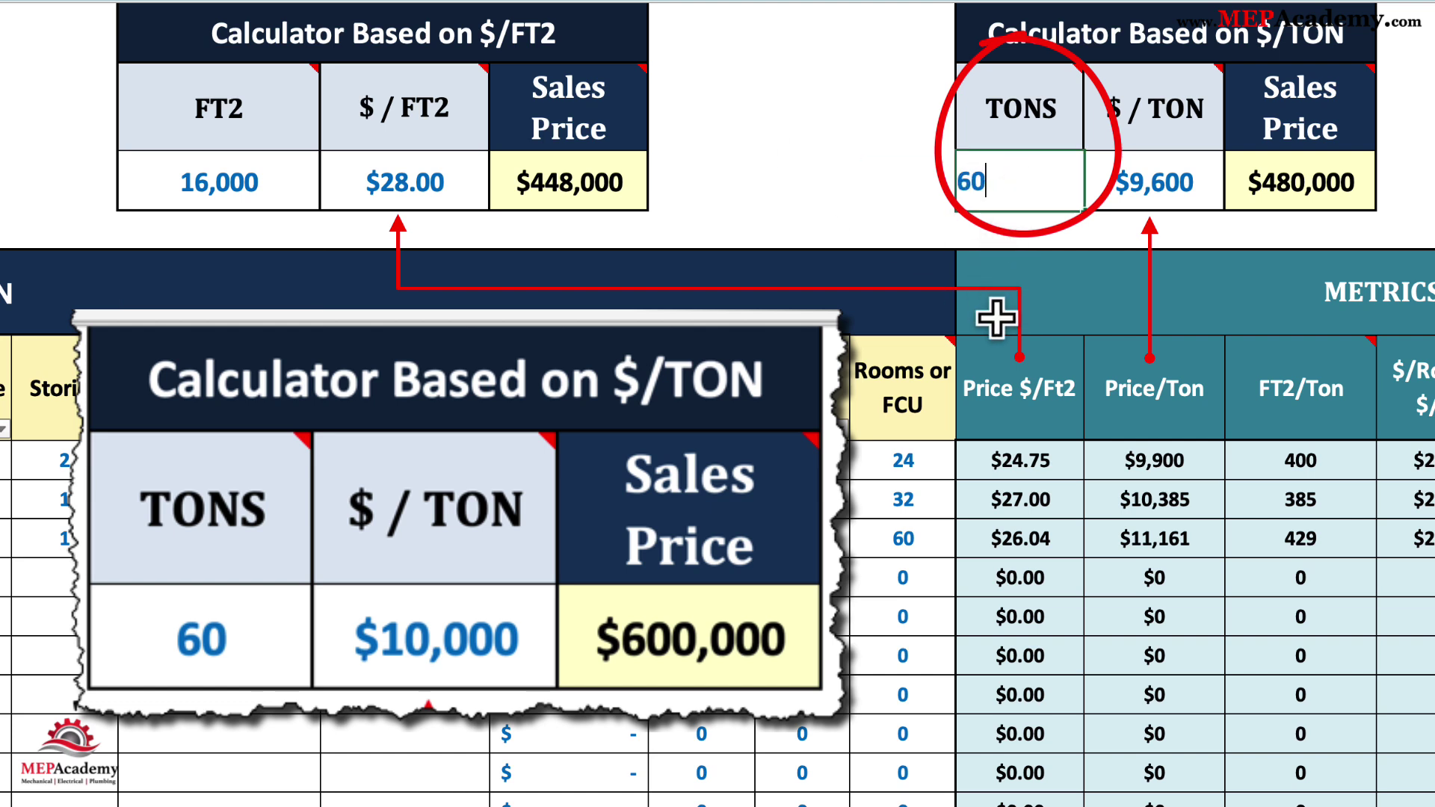
{"action": "left_click", "coordinate": [867, 381]}
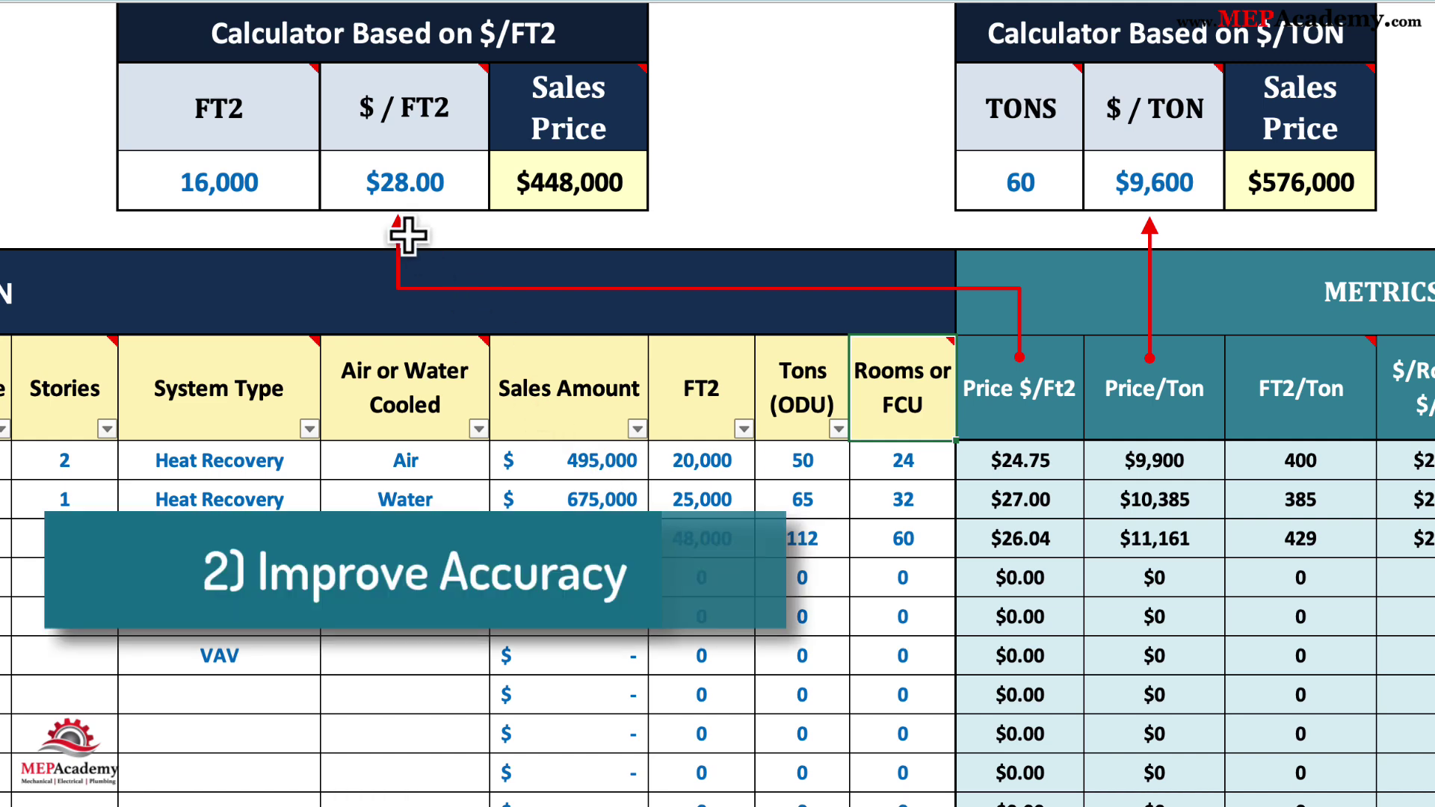
- Set the price per square foot to $27.00, giving a $432,000 sales price
{"action": "left_click", "coordinate": [407, 180]}
{"action": "type", "text": "27"}
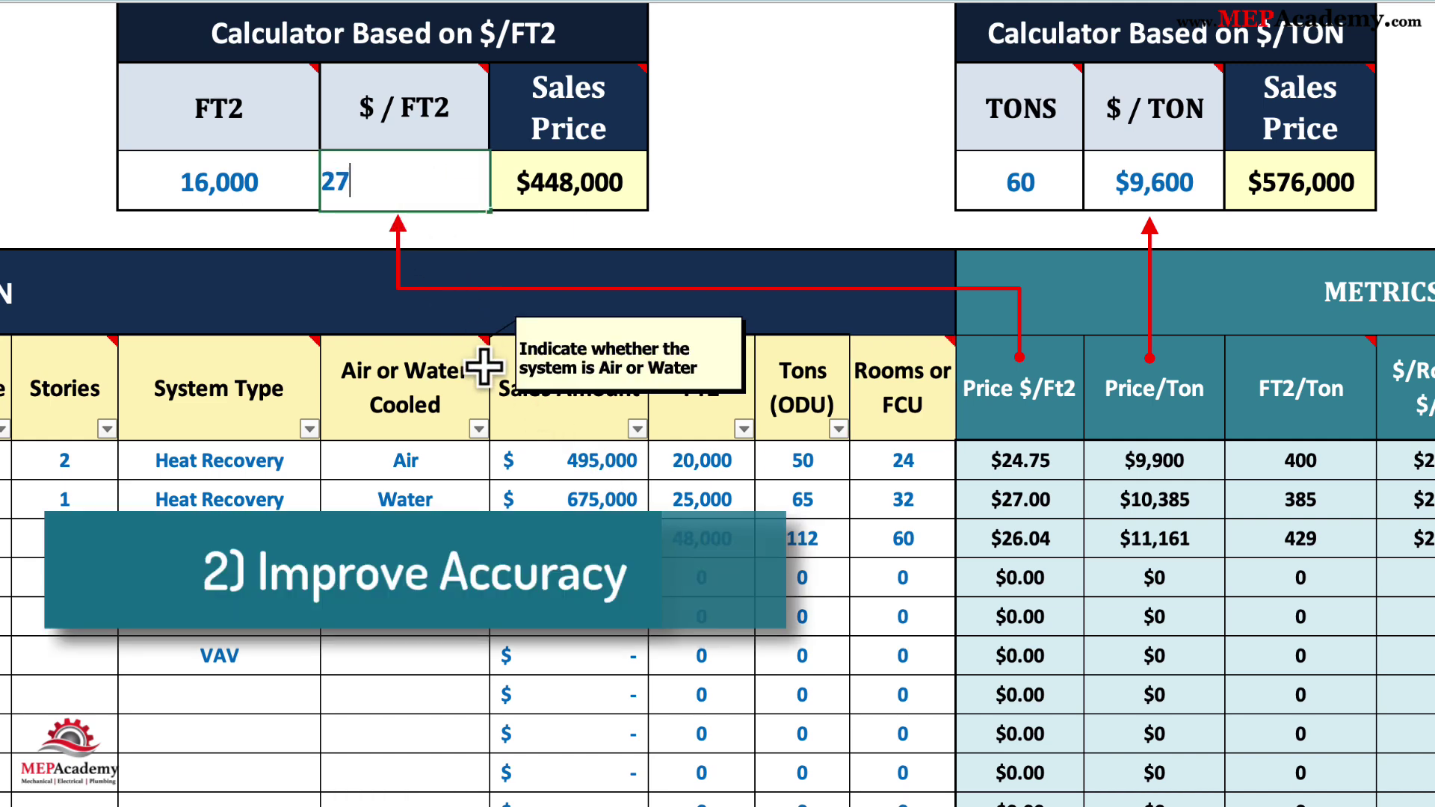
{"action": "left_click", "coordinate": [412, 432]}
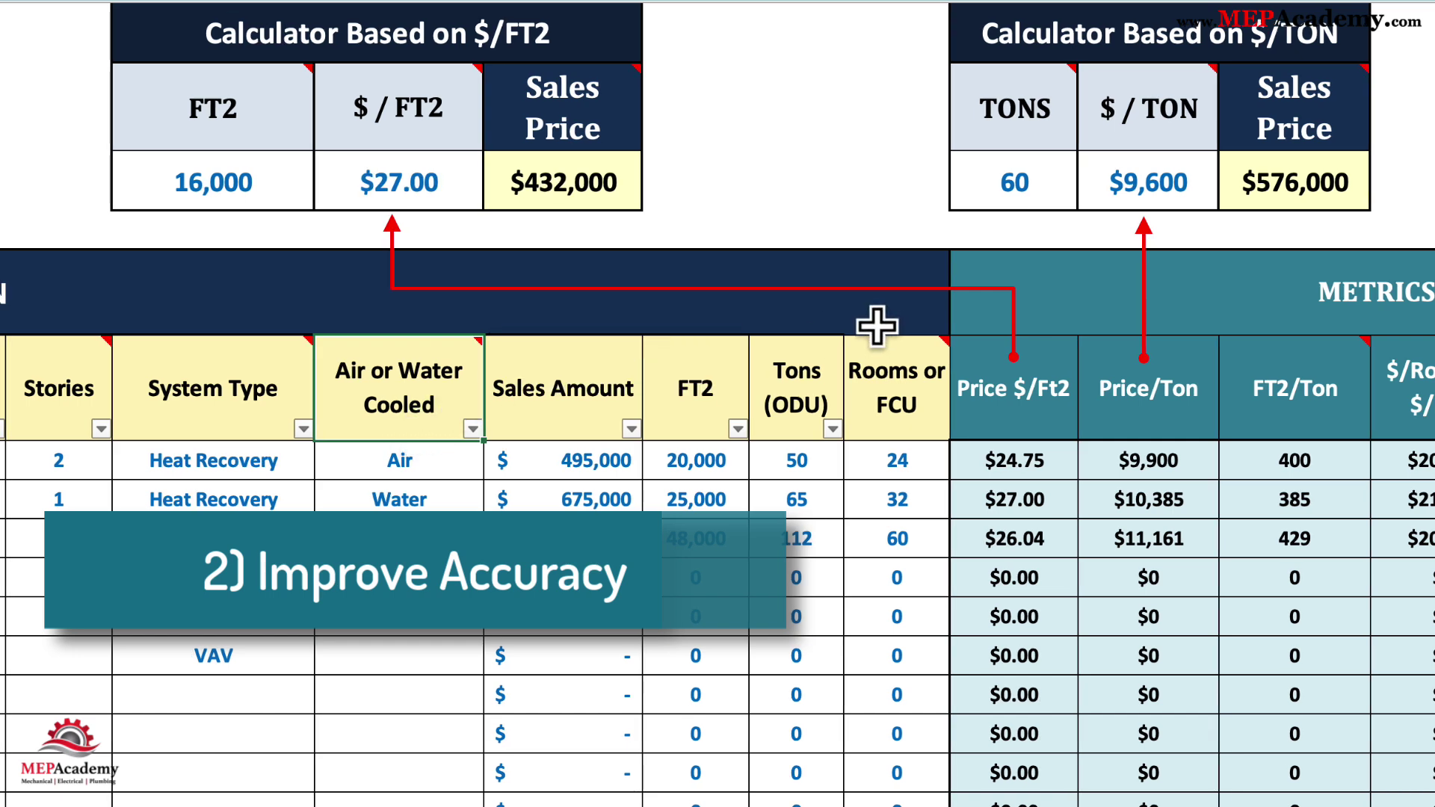
- Change the price per ton from $9,600 to $10,000
{"action": "left_click", "coordinate": [1142, 194]}
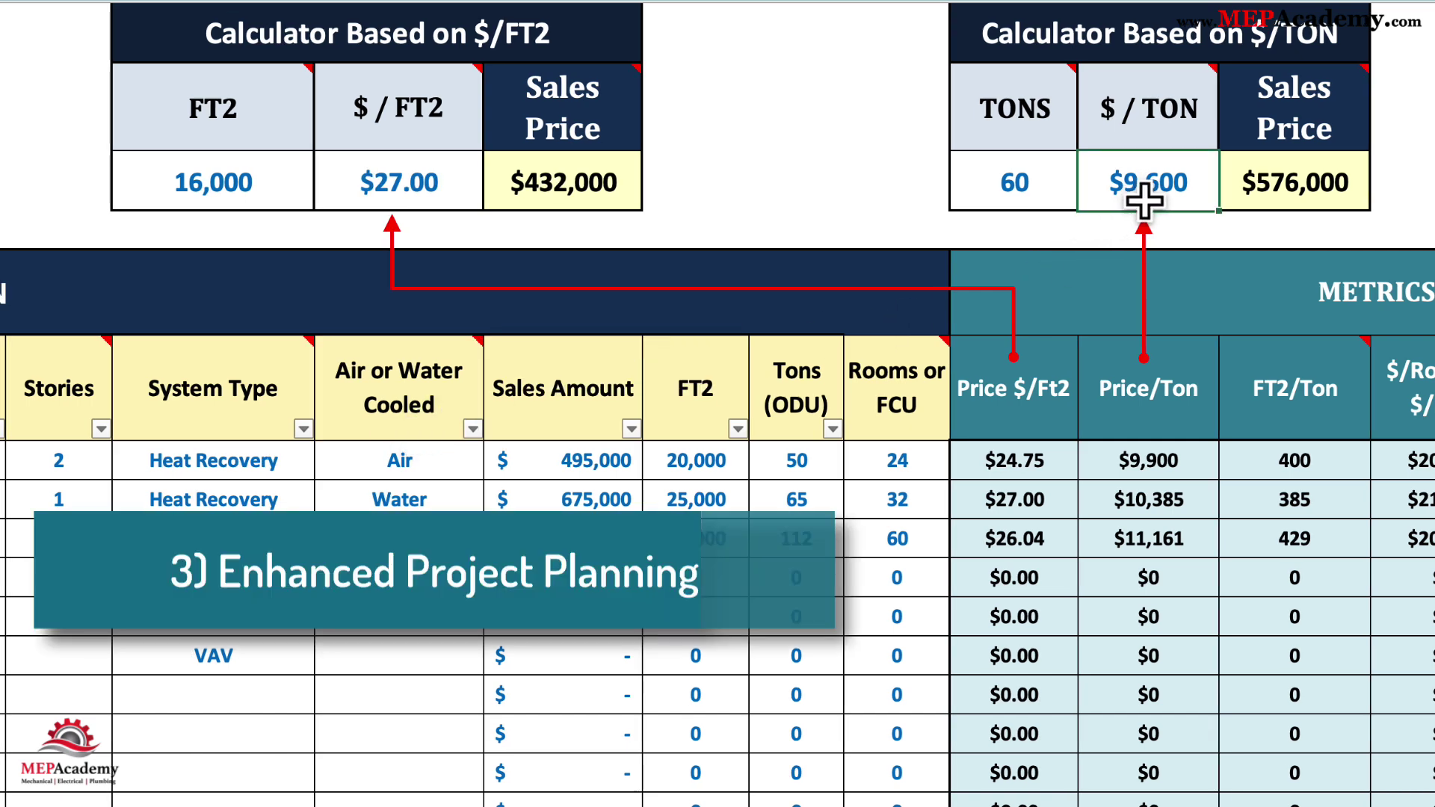
{"action": "type", "text": "10000"}
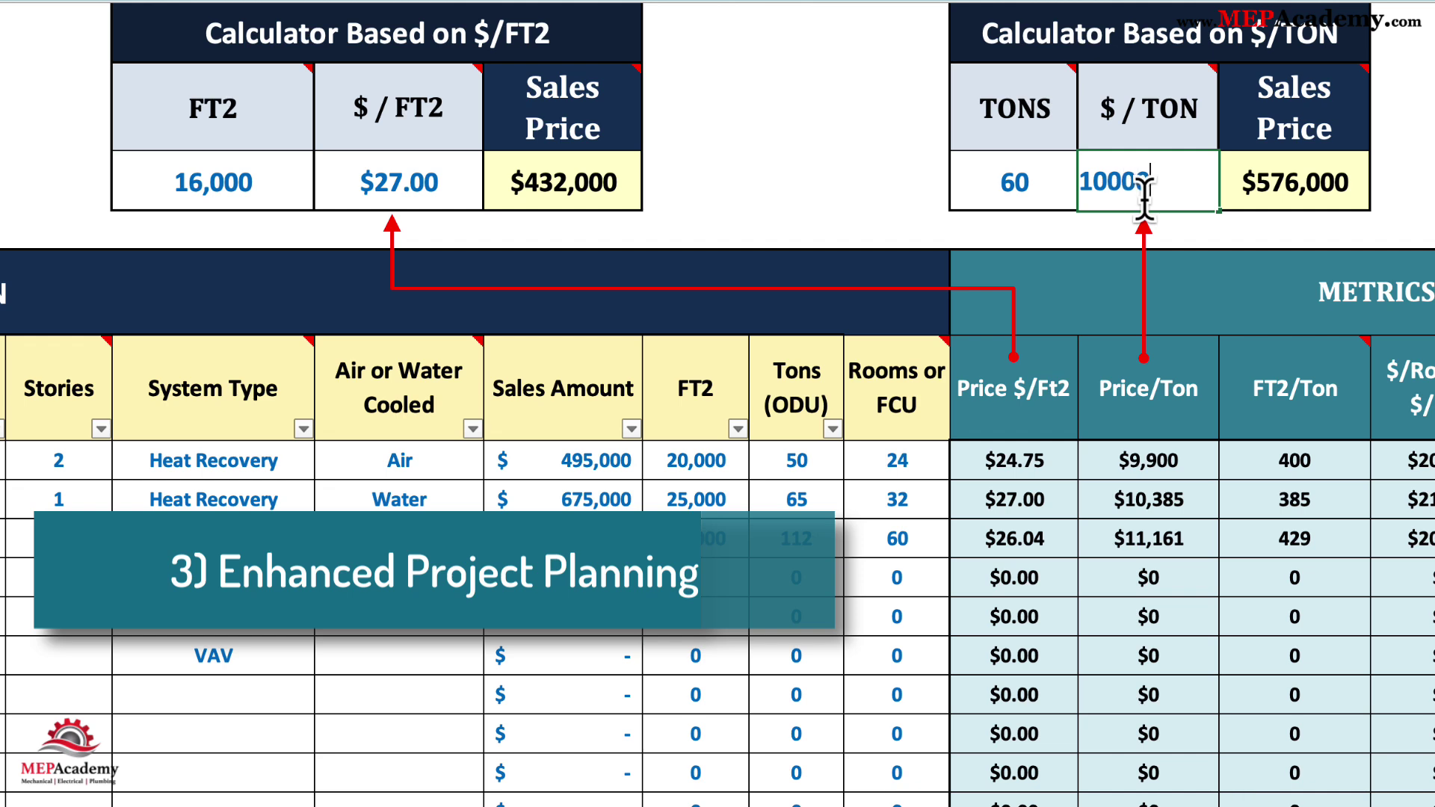
{"action": "type", "text": ",000"}
{"action": "key", "text": "Return"}
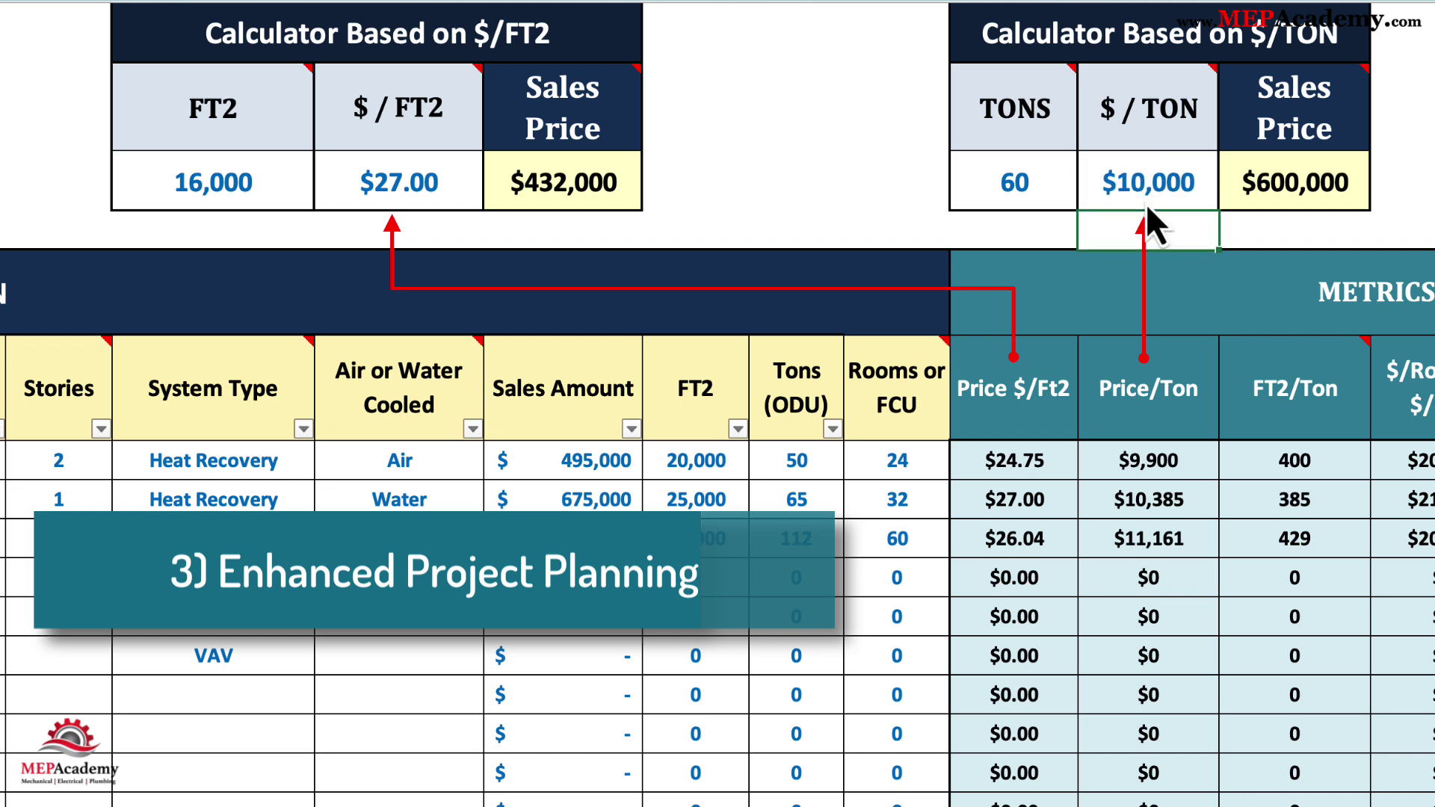